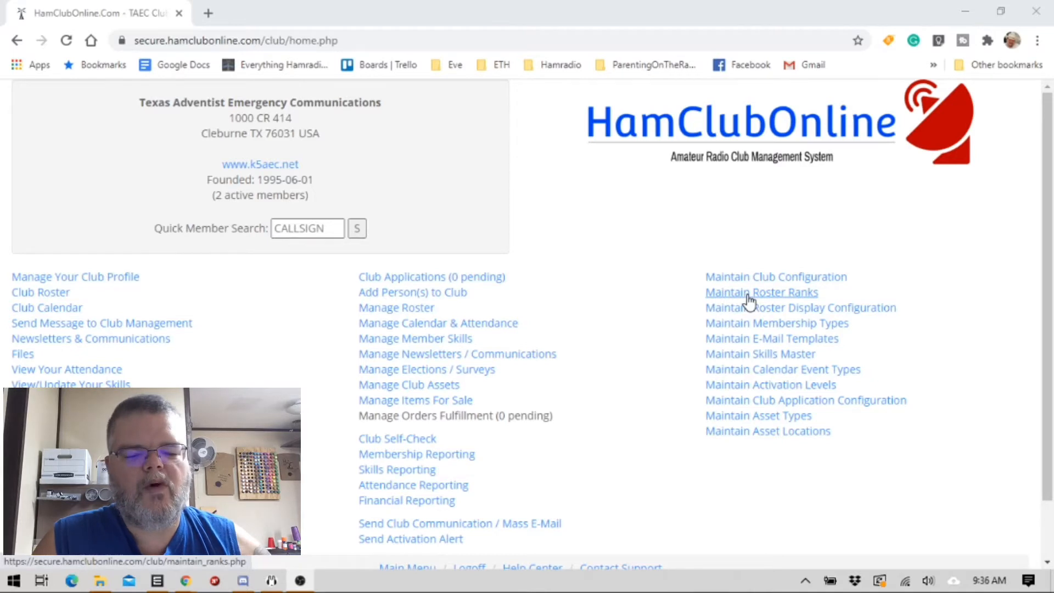
Open the club's roster ranks and review the Officer rank's type and access level options, leaving its settings as they are.
left_click(748, 297)
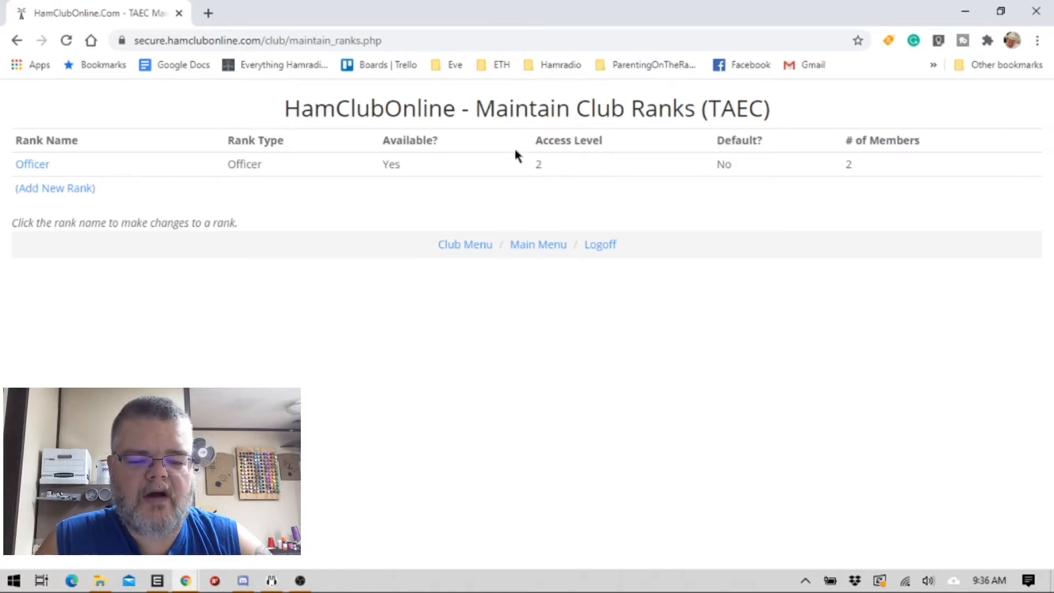
left_click(38, 174)
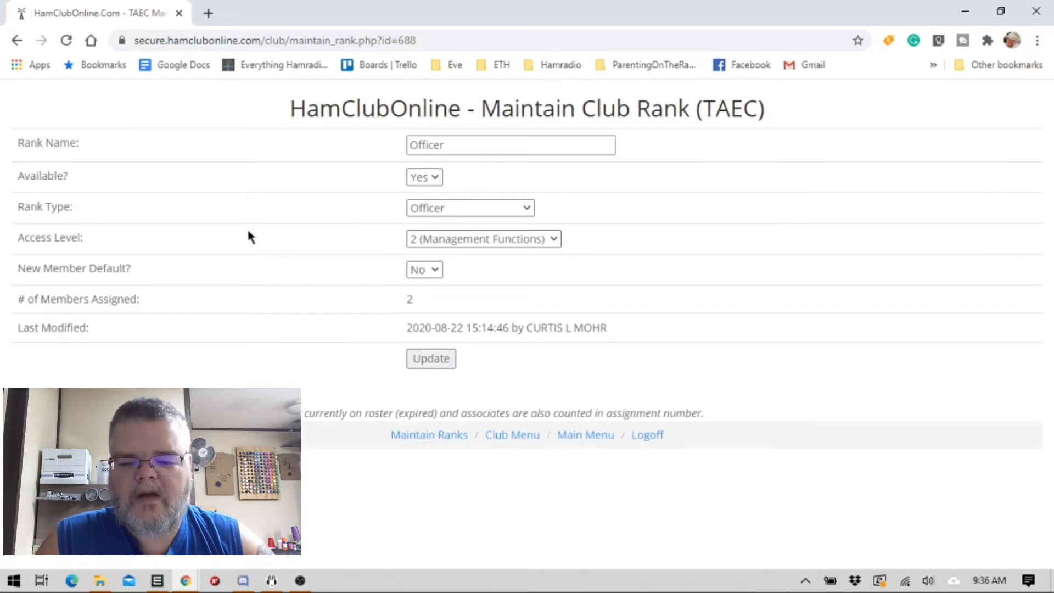
left_click(517, 209)
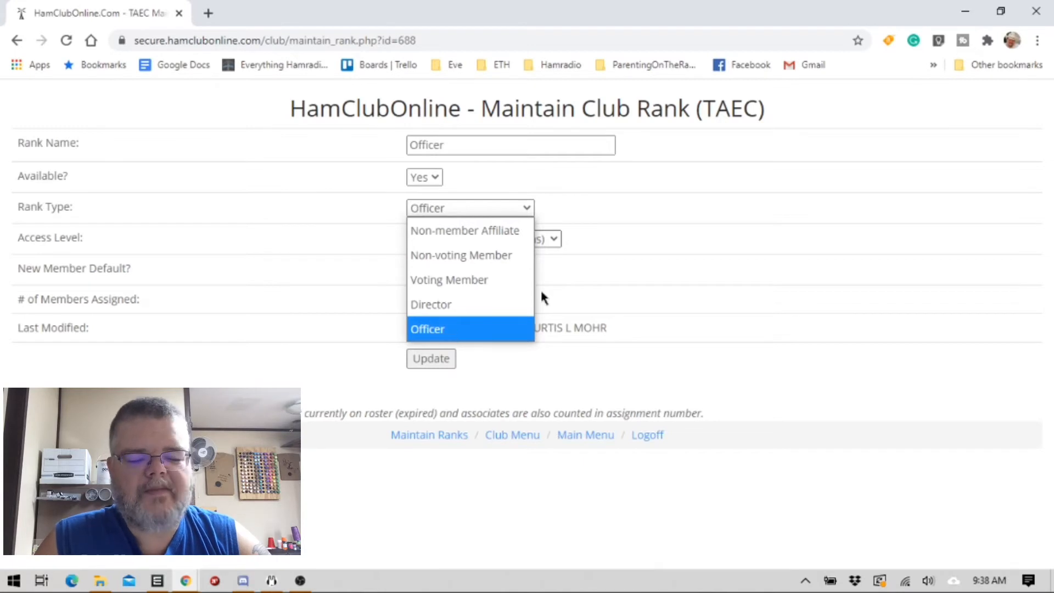
left_click(513, 328)
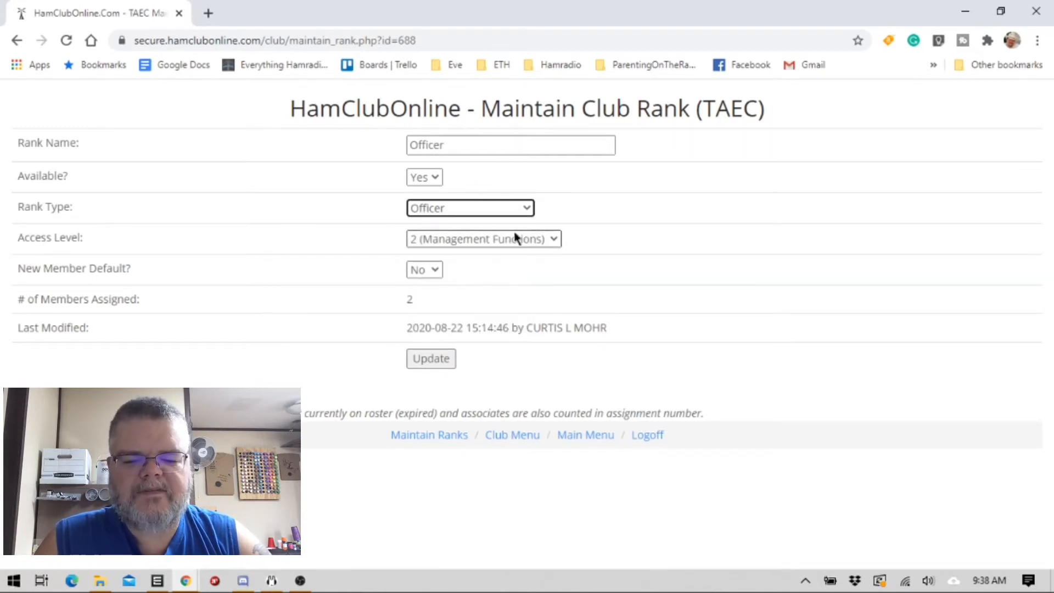
left_click(555, 241)
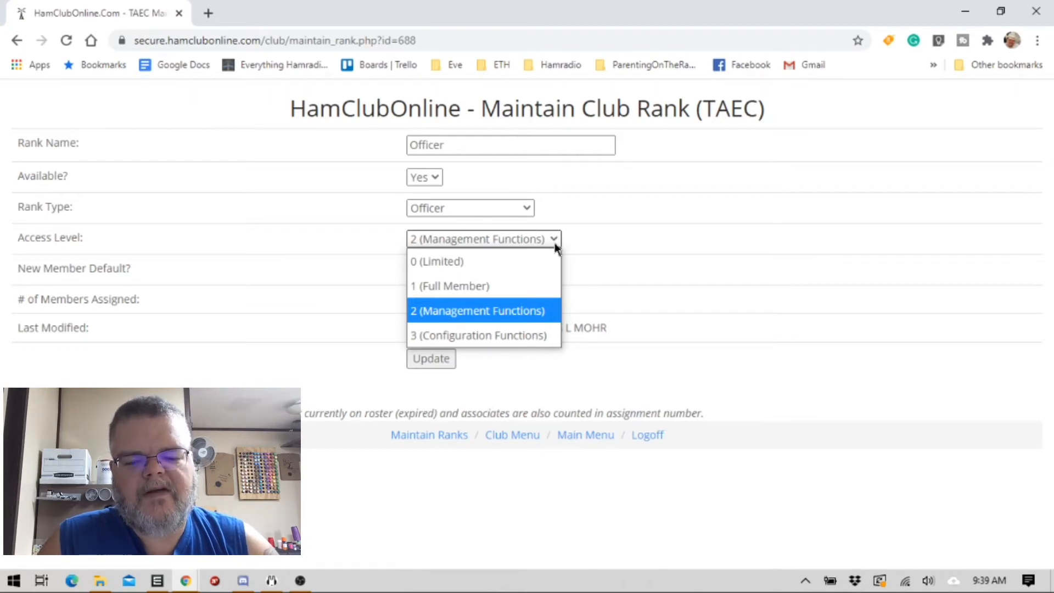
left_click(469, 313)
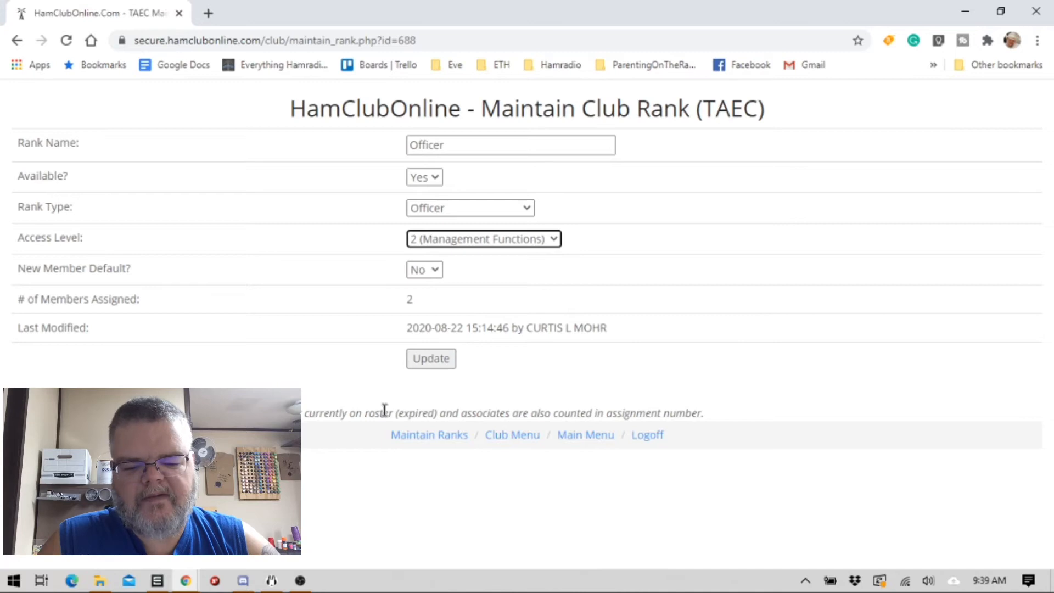
left_click(427, 439)
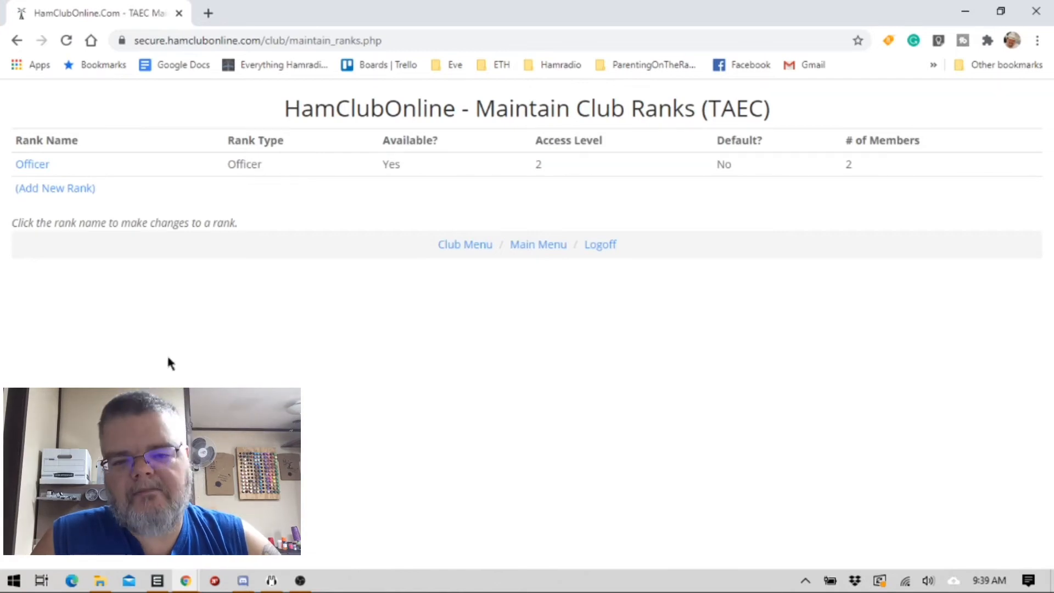
Add a club rank named Member with rank type Voting Member and access level 1 (Full Member).
left_click(35, 191)
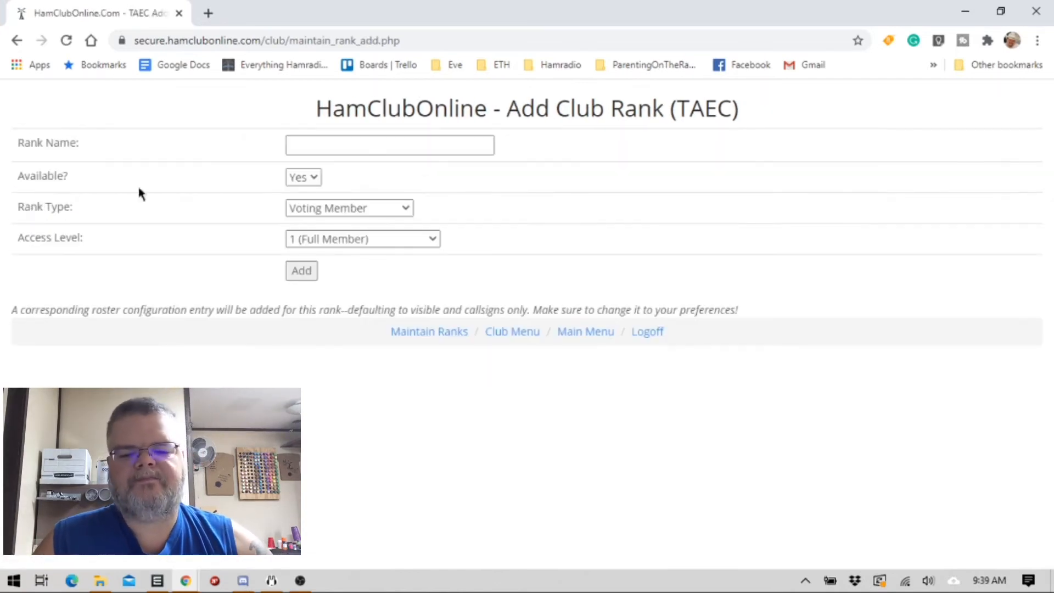
left_click(333, 150)
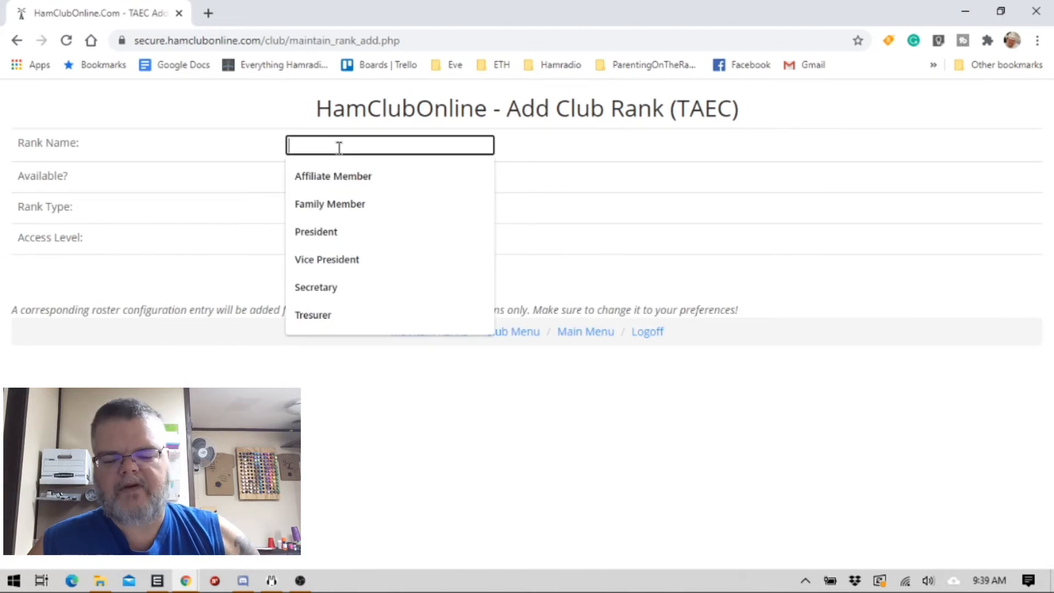
type("Member")
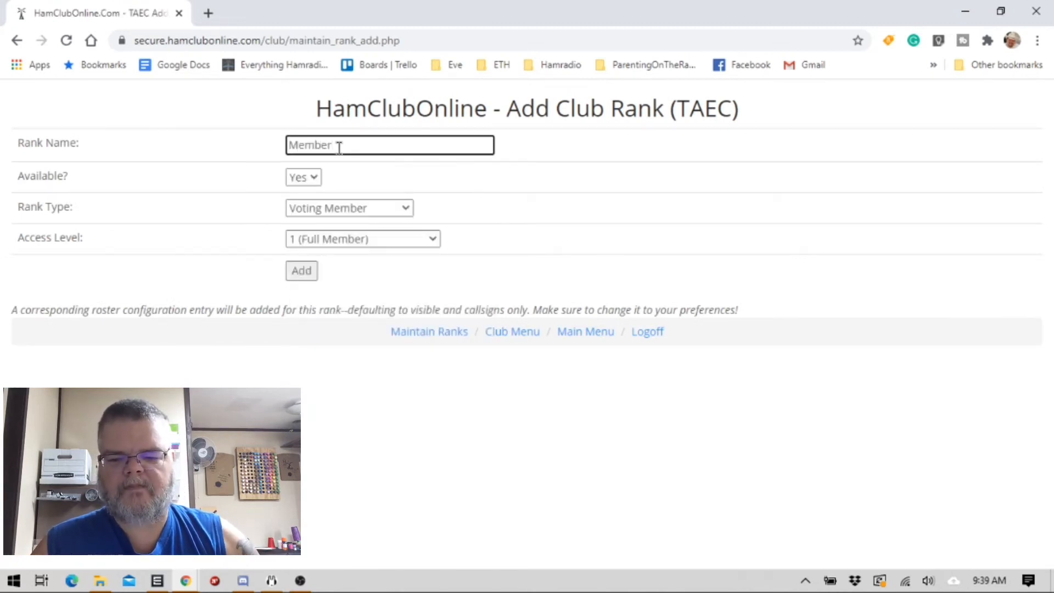
key("Tab")
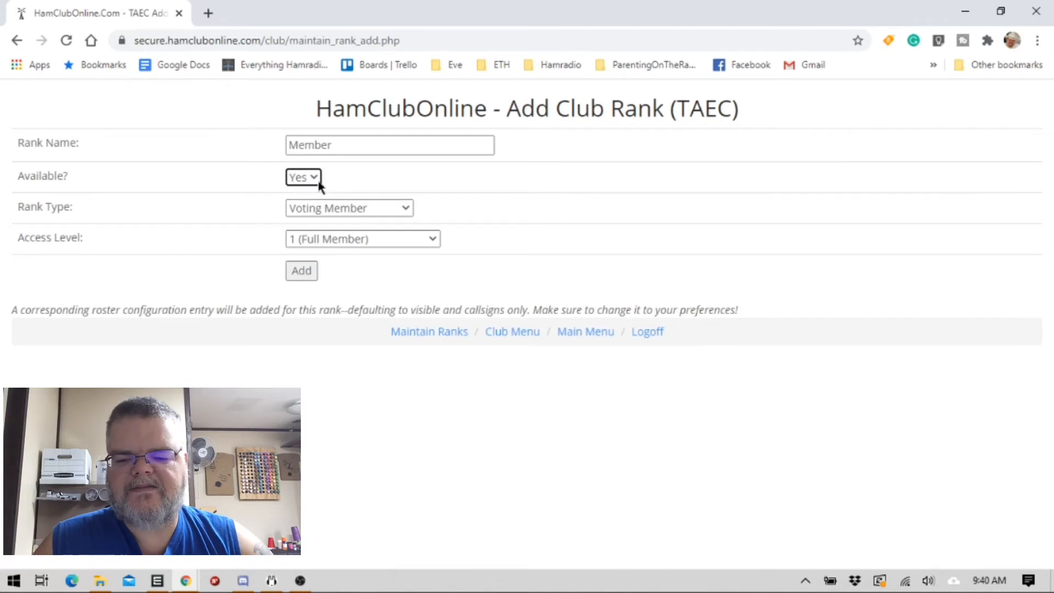
left_click(346, 210)
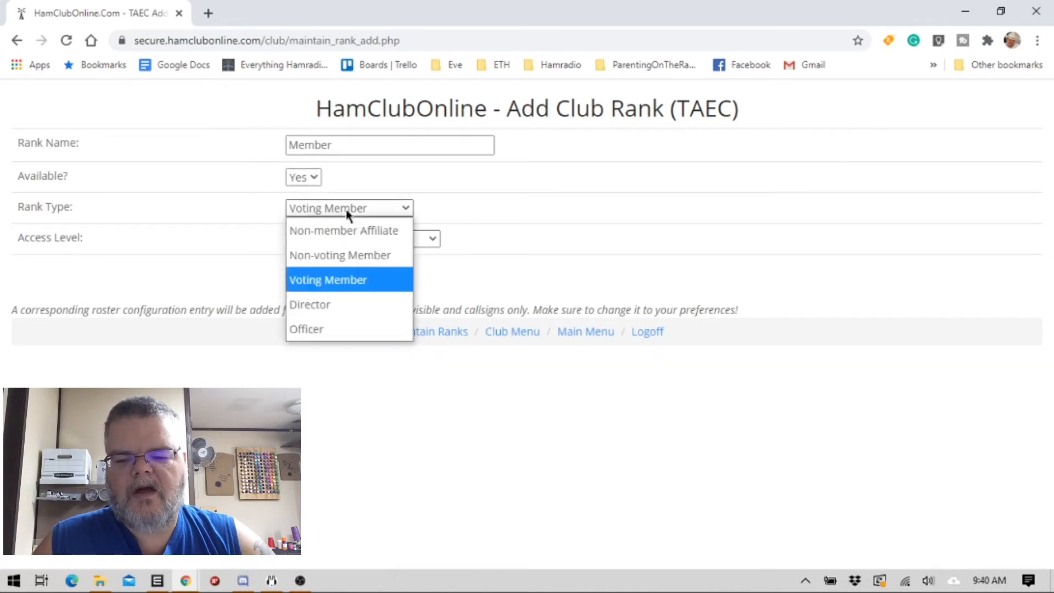
left_click(336, 279)
left_click(345, 240)
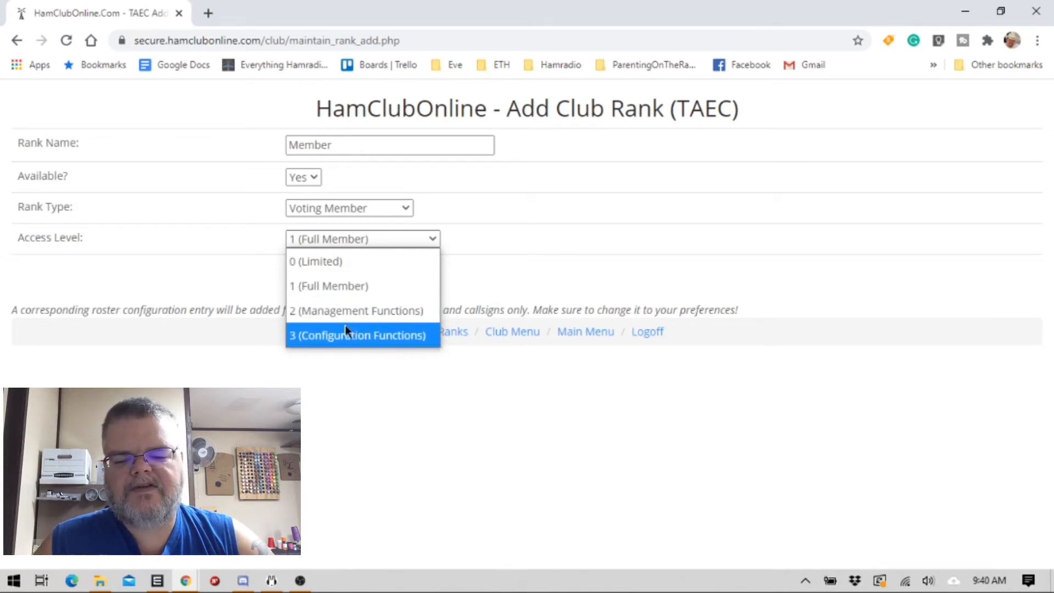
left_click(485, 269)
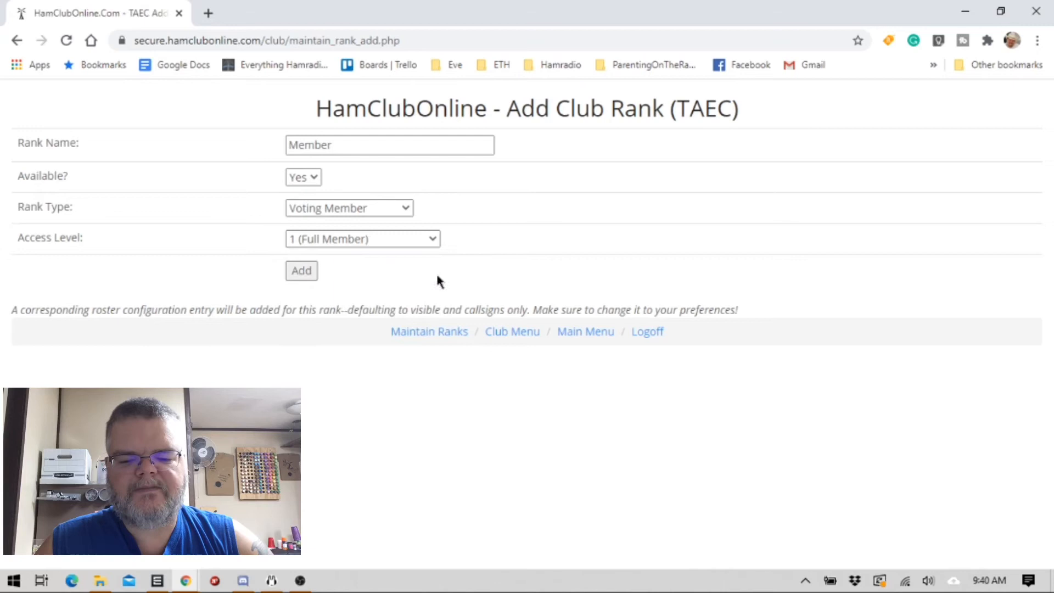
left_click(301, 274)
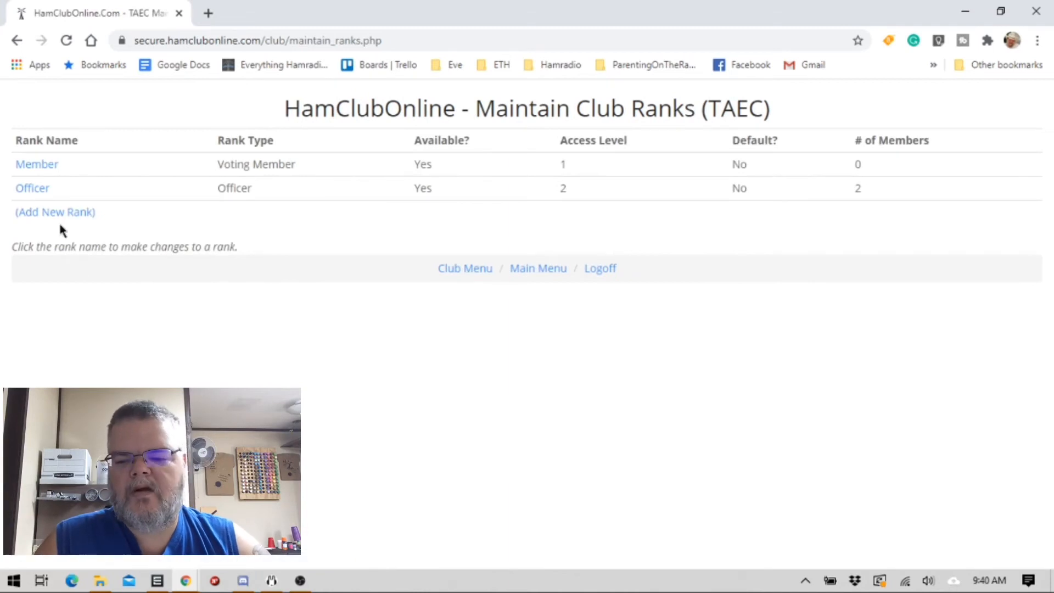
Add a club rank named Student Member with rank type Voting Member and access level 1 (Full Member).
left_click(56, 214)
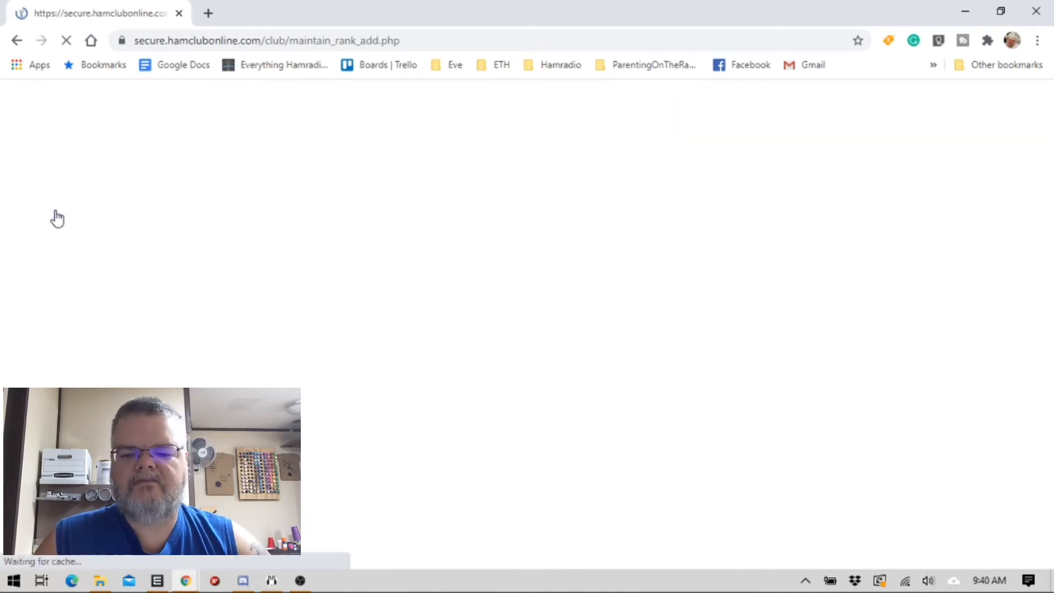
left_click(335, 148)
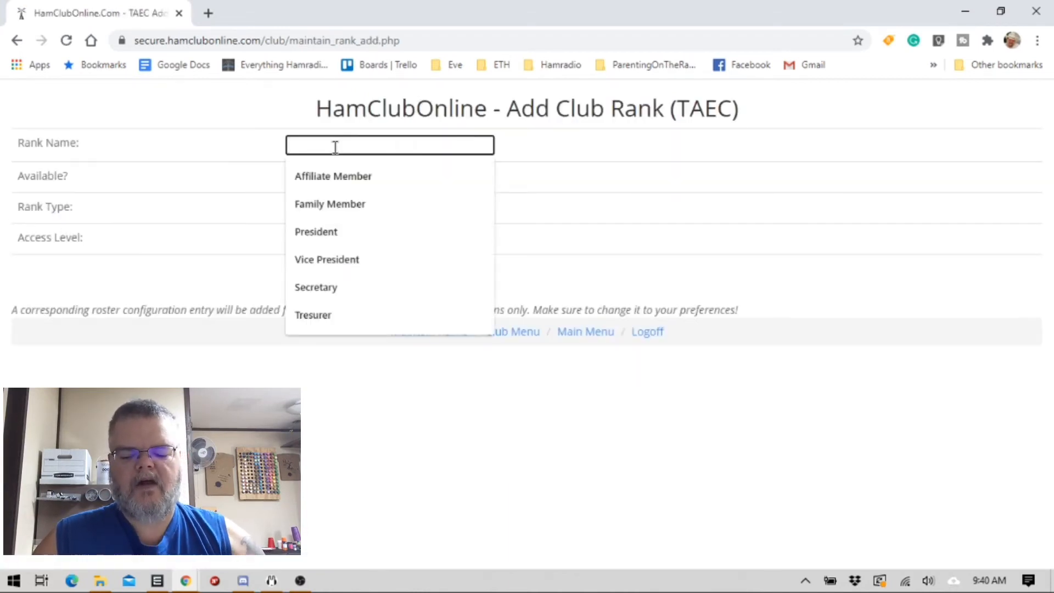
type("Student Member")
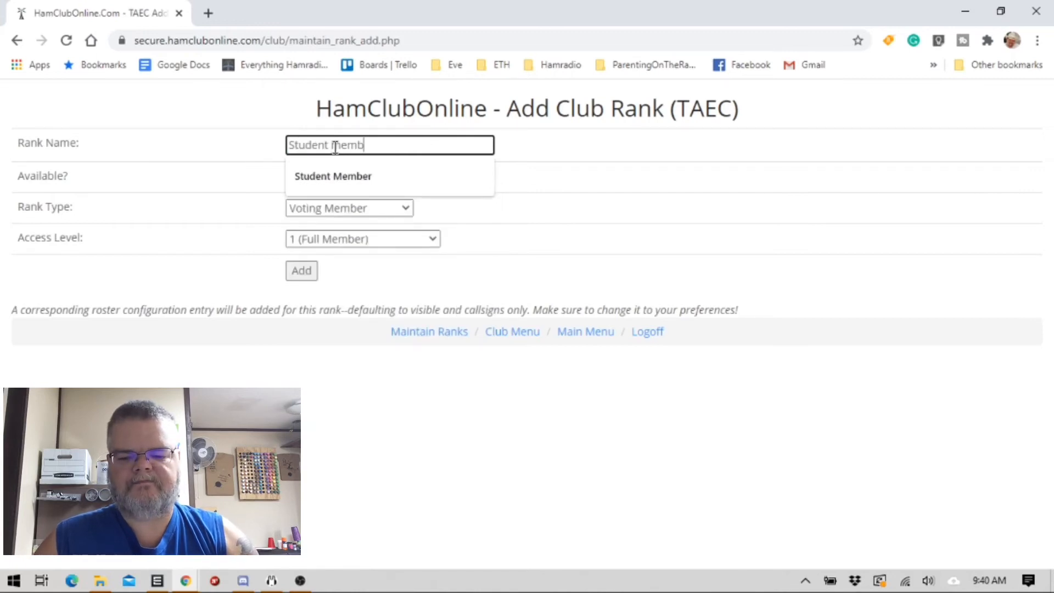
key("Tab")
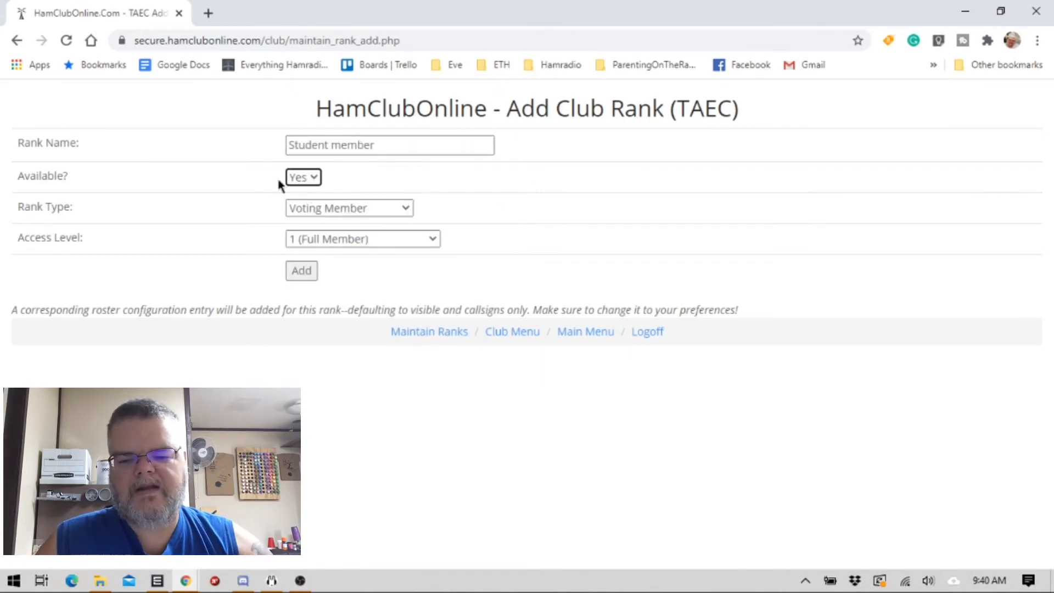
left_click(405, 211)
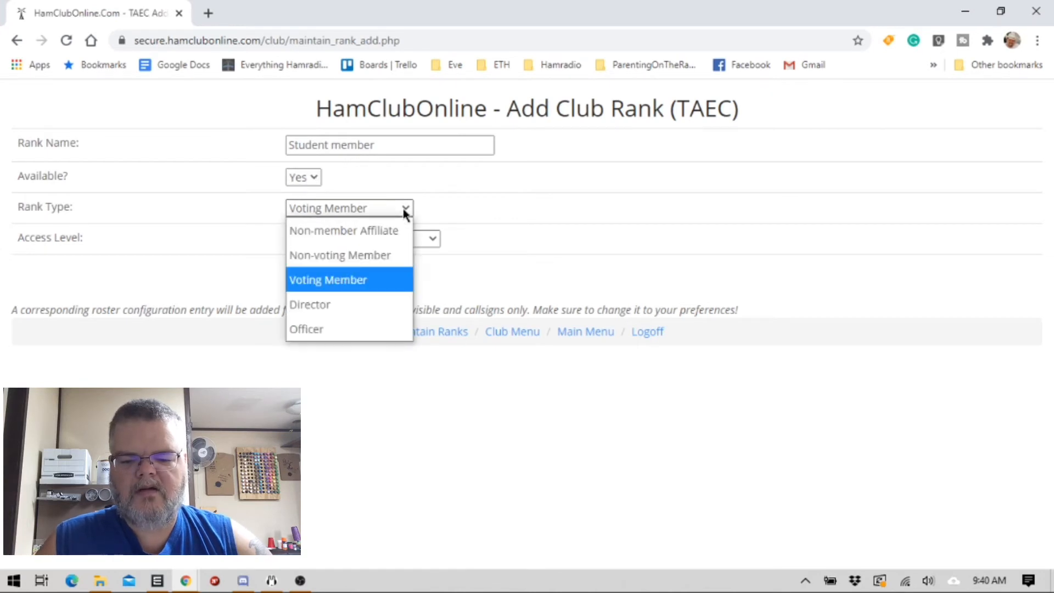
left_click(368, 279)
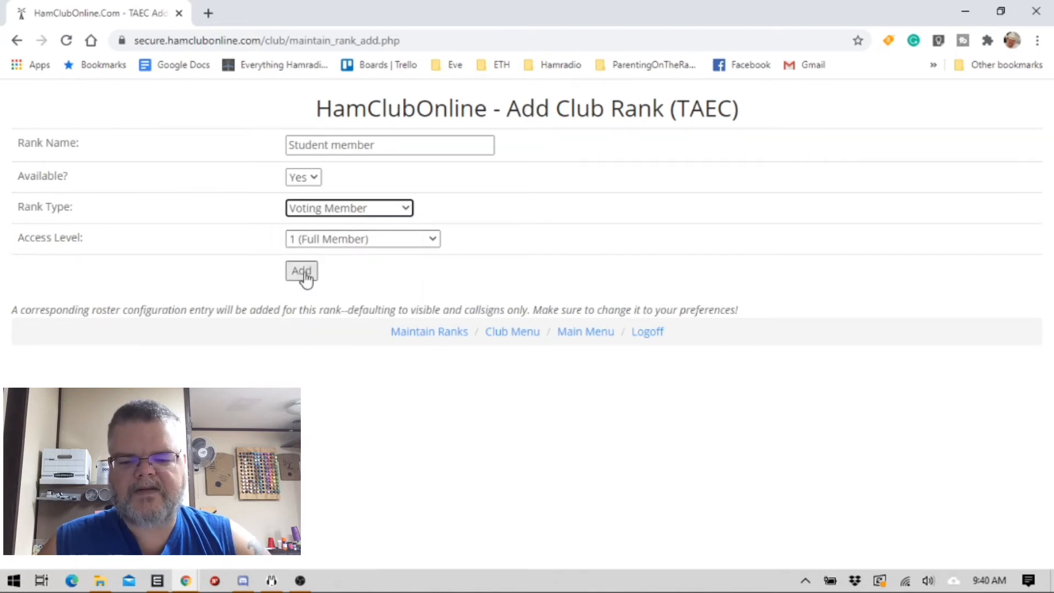
left_click(339, 145)
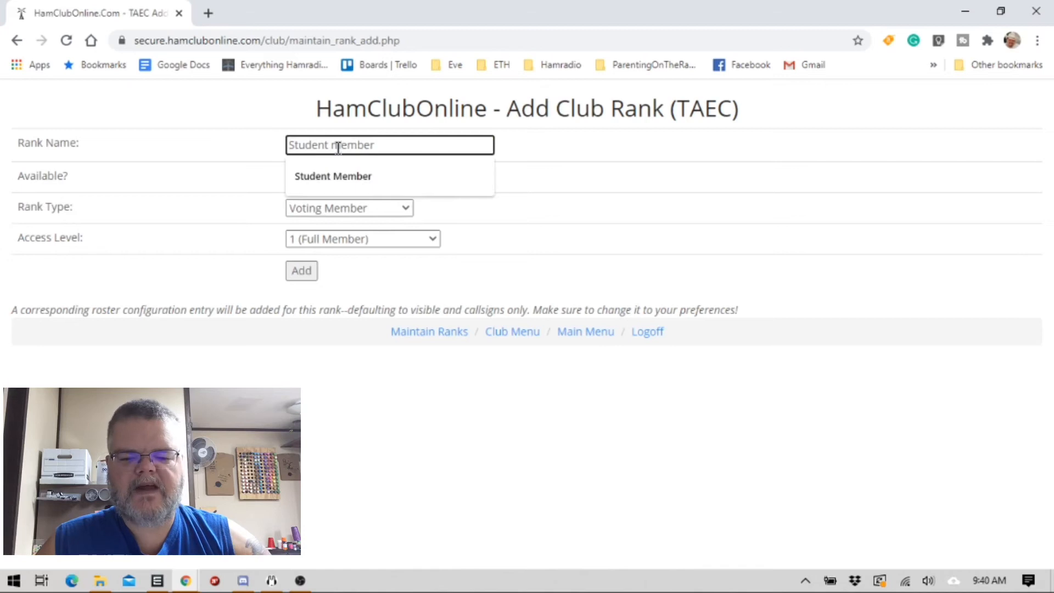
key("BackSpace")
type("M")
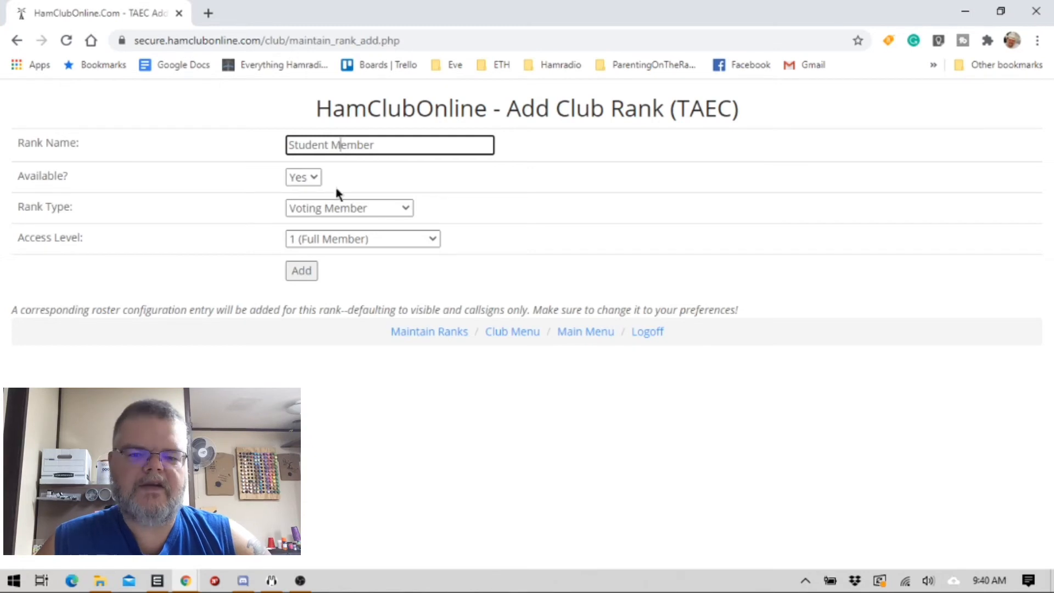
left_click(304, 270)
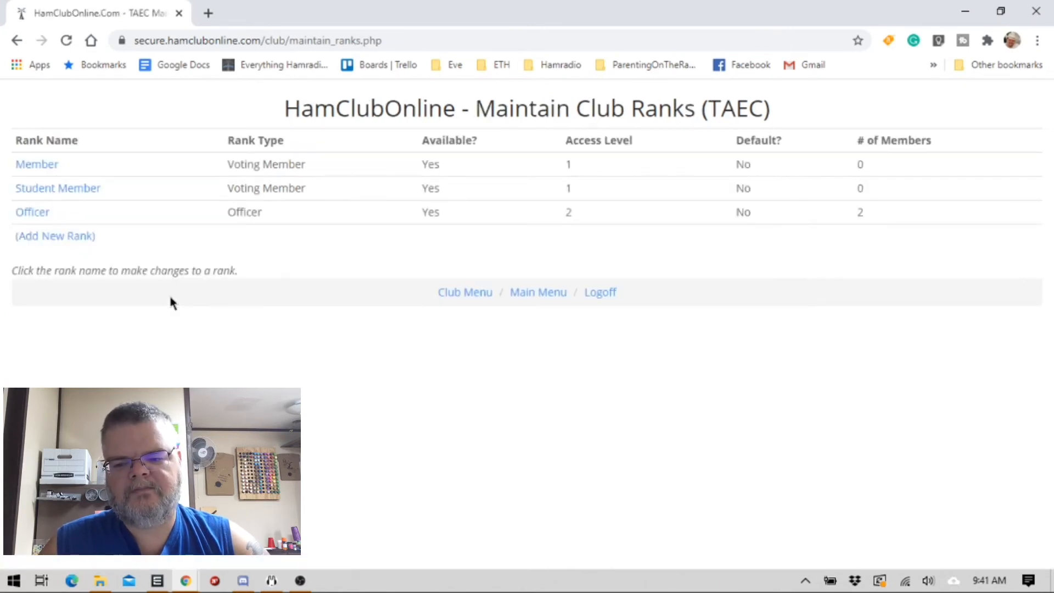
Add a club rank named Affiliate Member with rank type Non-voting Member and access level 0 (Limited).
left_click(62, 242)
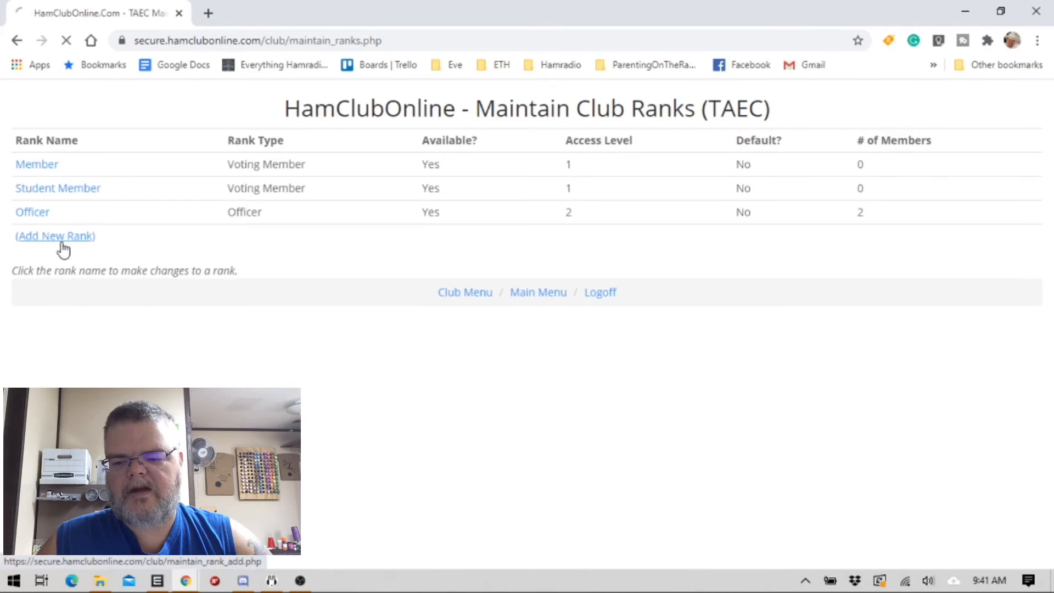
left_click(343, 145)
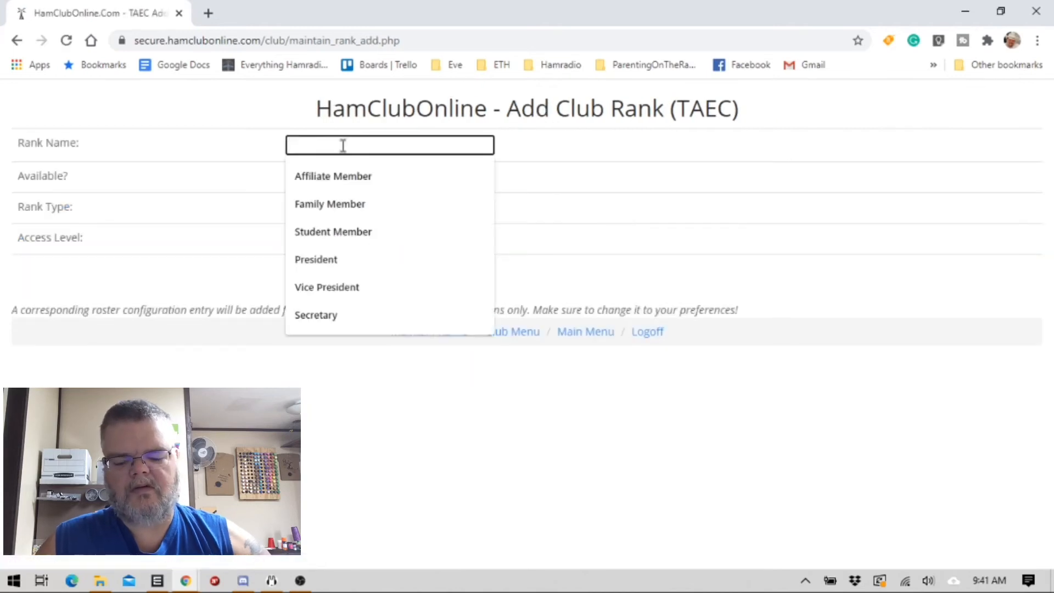
type("Affil")
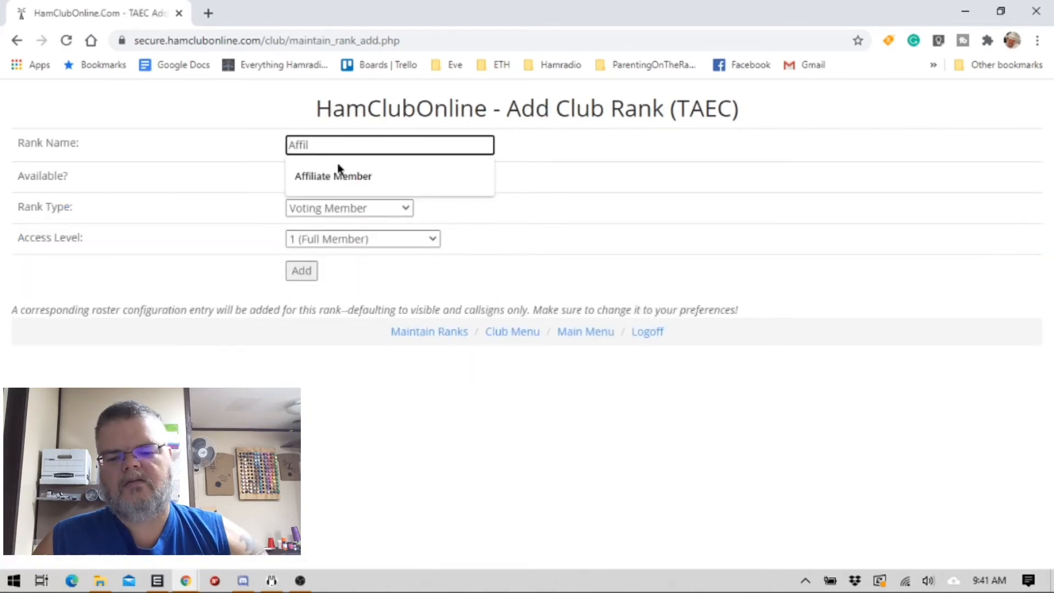
left_click(336, 176)
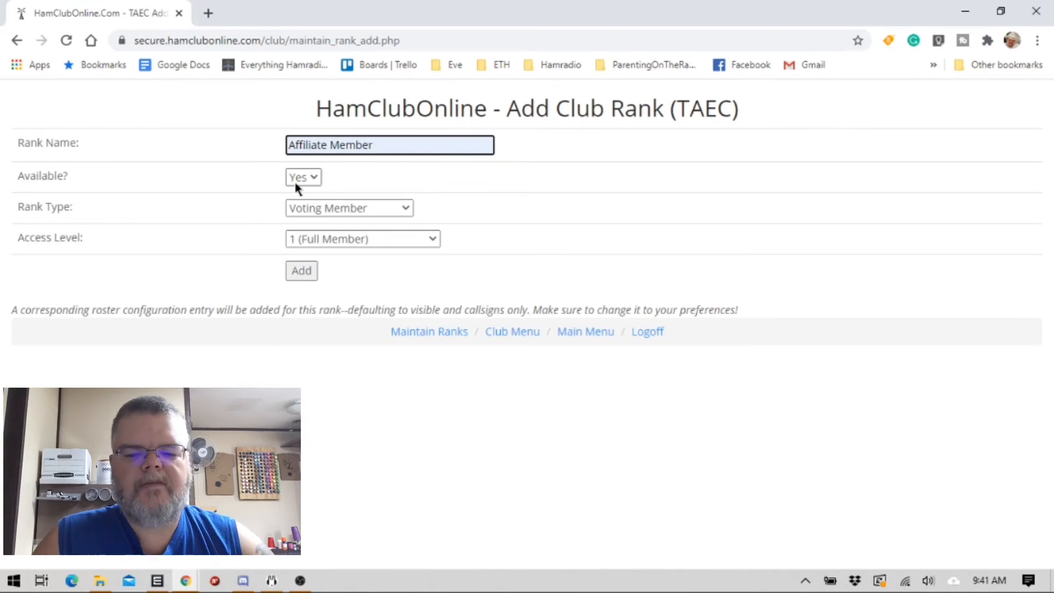
left_click(399, 213)
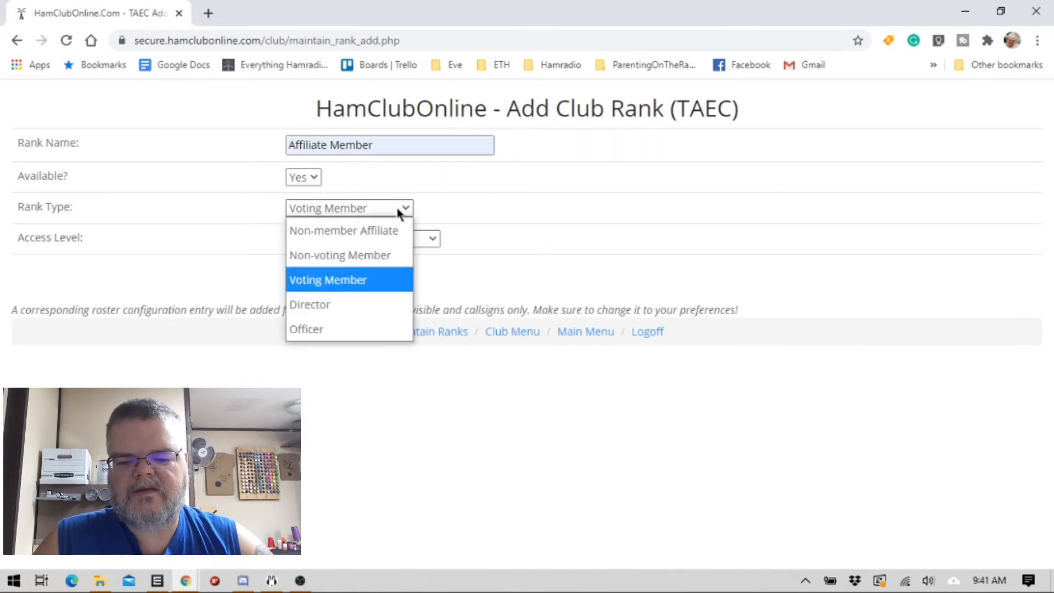
left_click(375, 256)
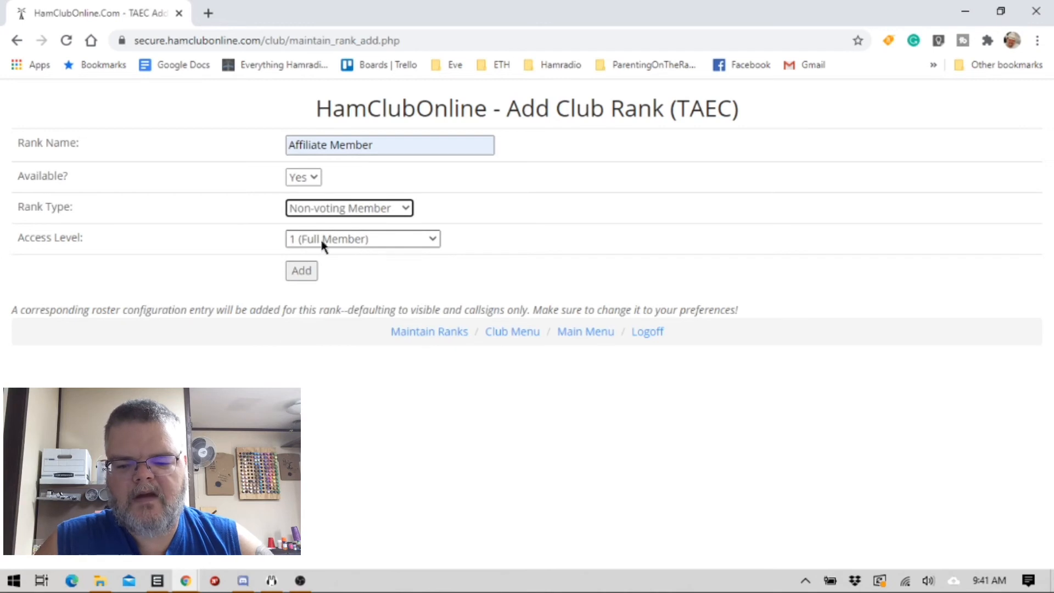
left_click(363, 243)
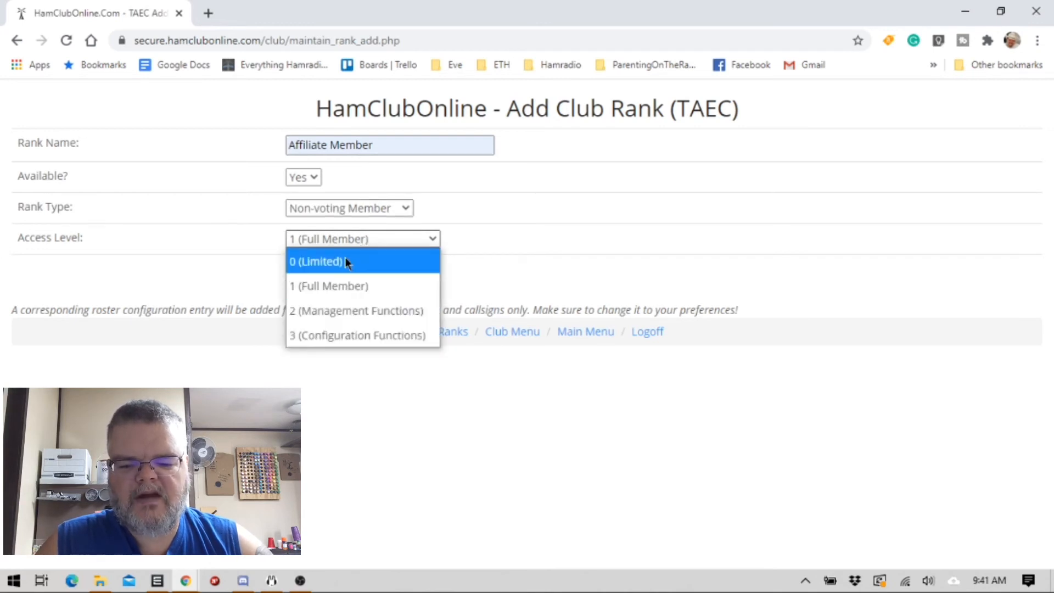
left_click(345, 257)
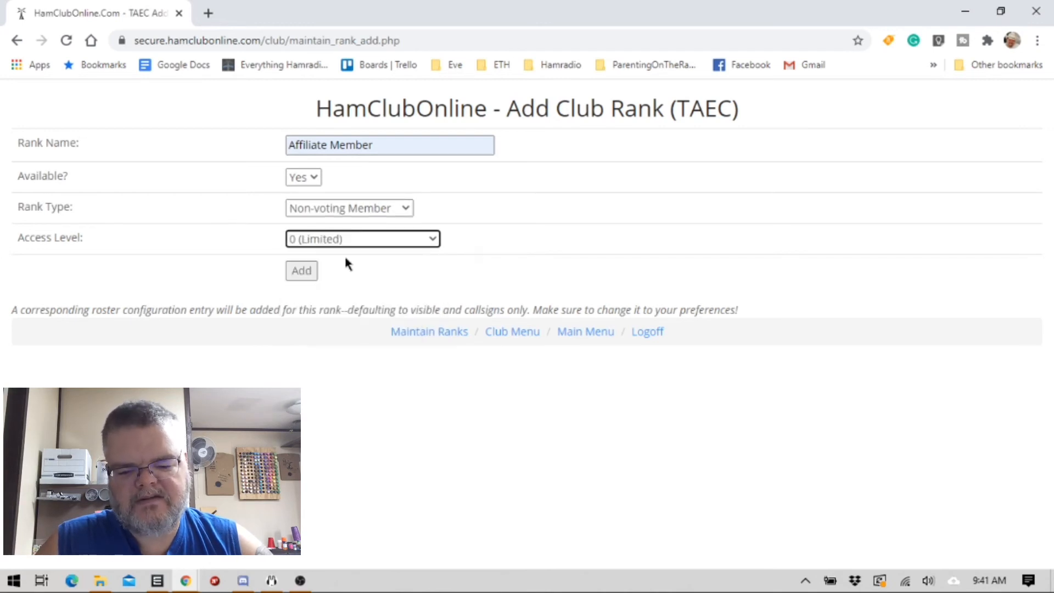
left_click(311, 279)
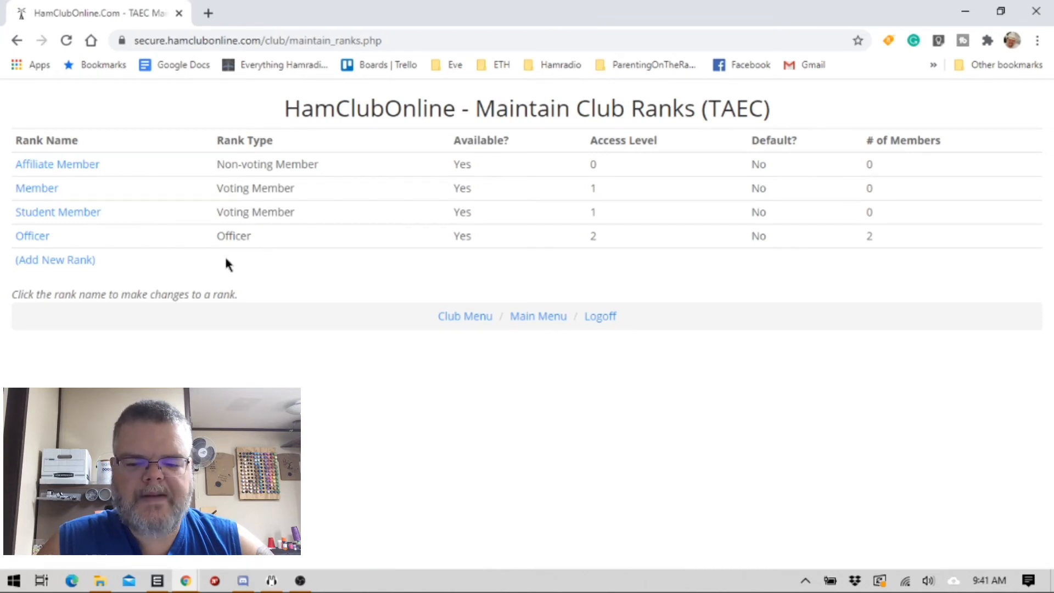
Add a club rank named Administrator with rank type Officer and access level 3 (Configuration Functions).
left_click(85, 261)
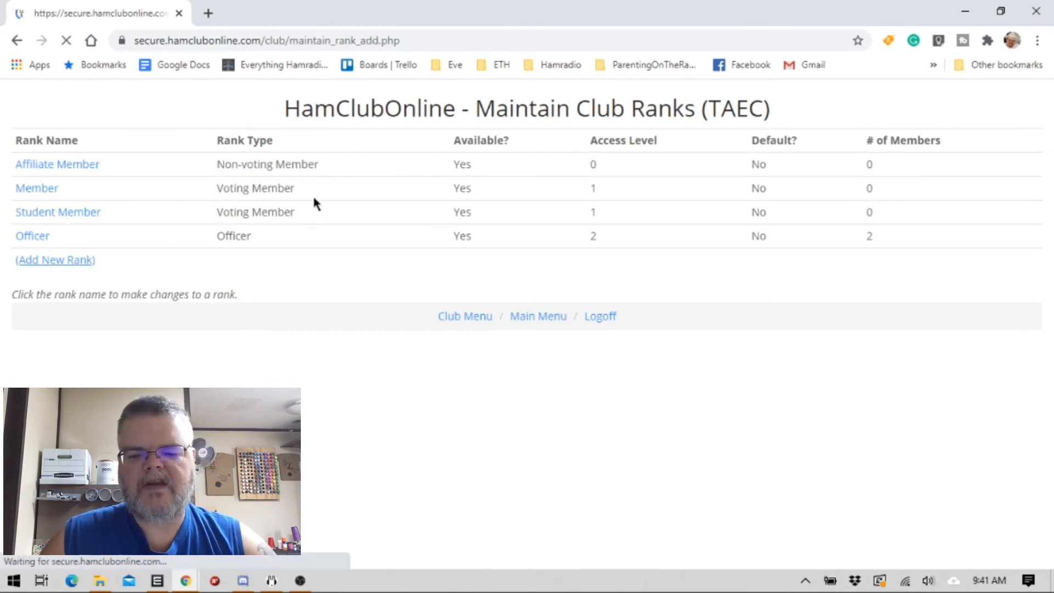
left_click(339, 144)
type("Administrator")
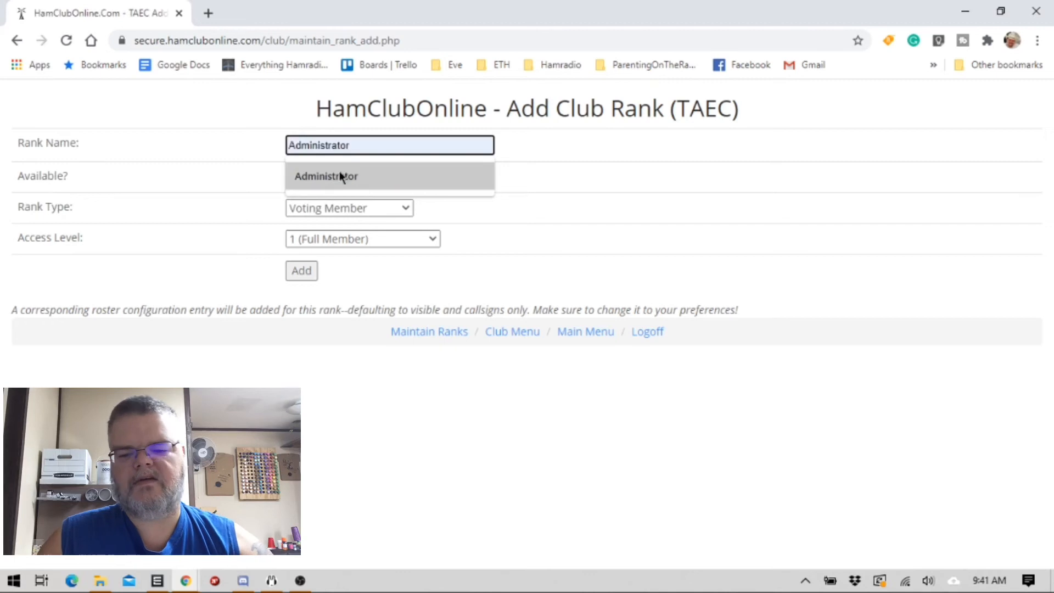
left_click(341, 174)
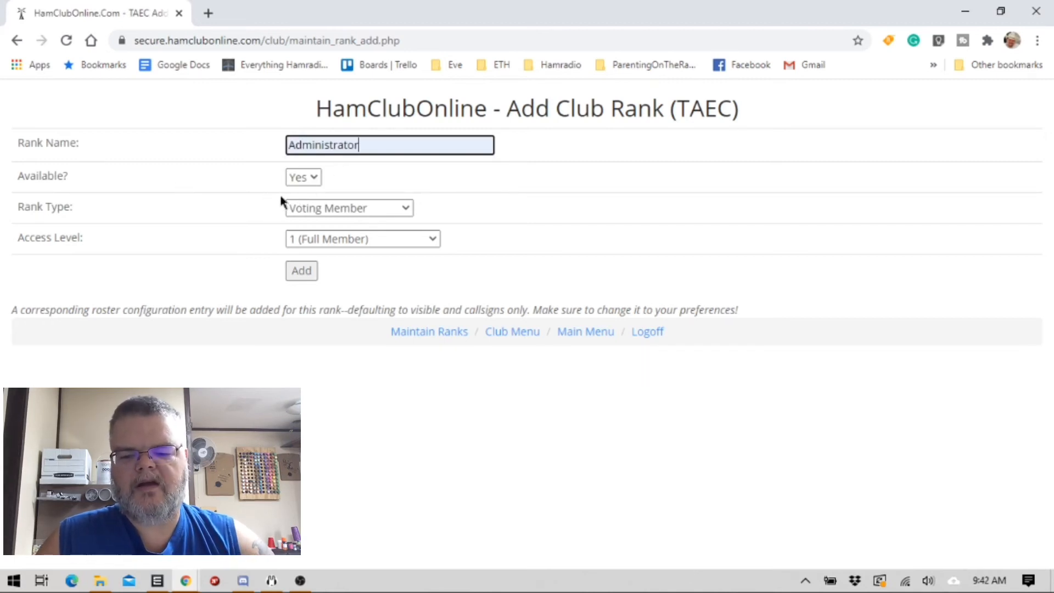
left_click(363, 210)
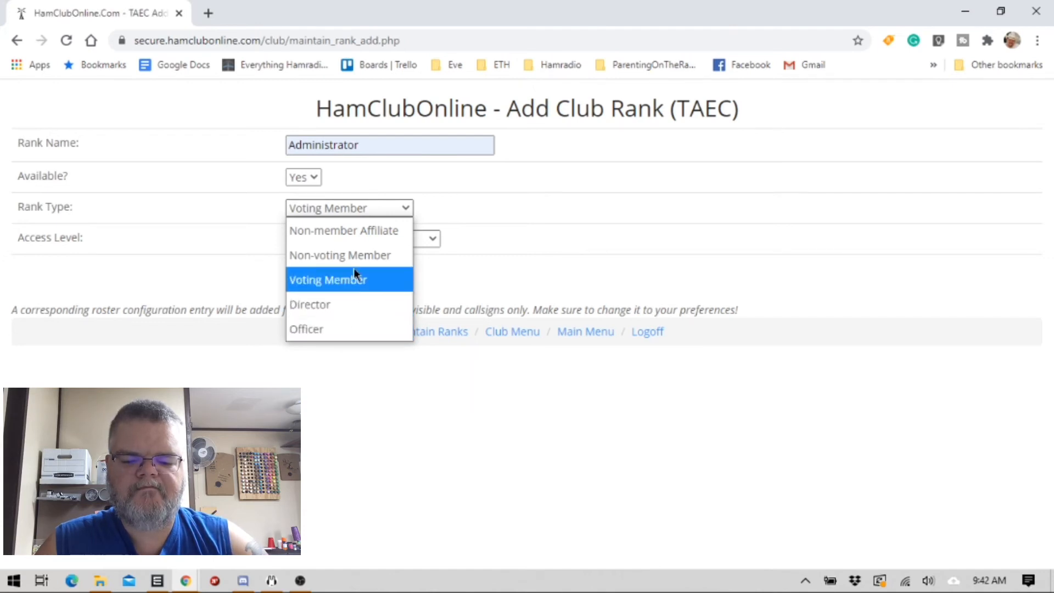
left_click(348, 328)
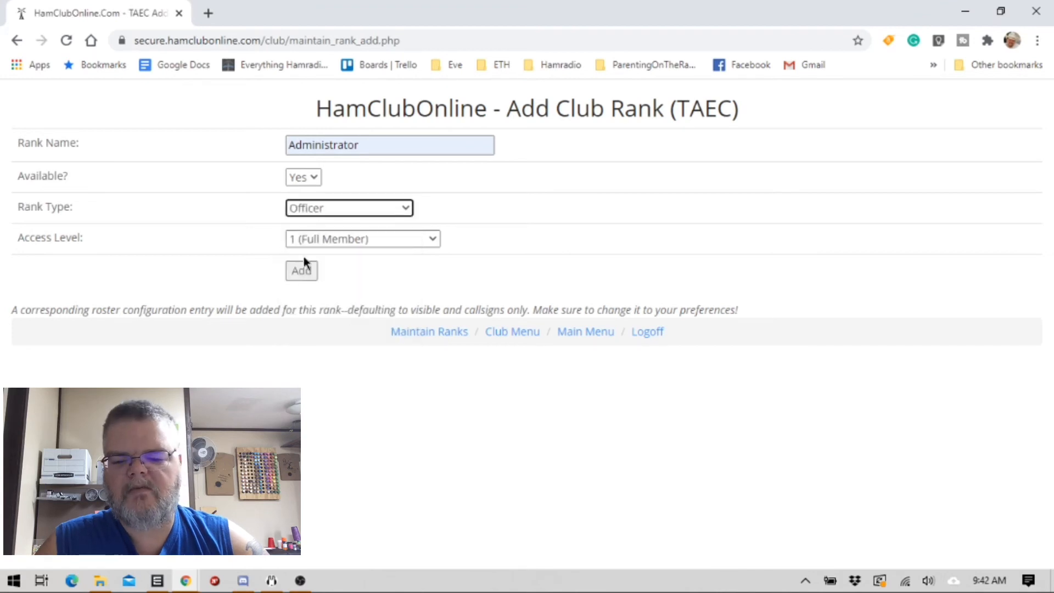
left_click(337, 241)
left_click(332, 337)
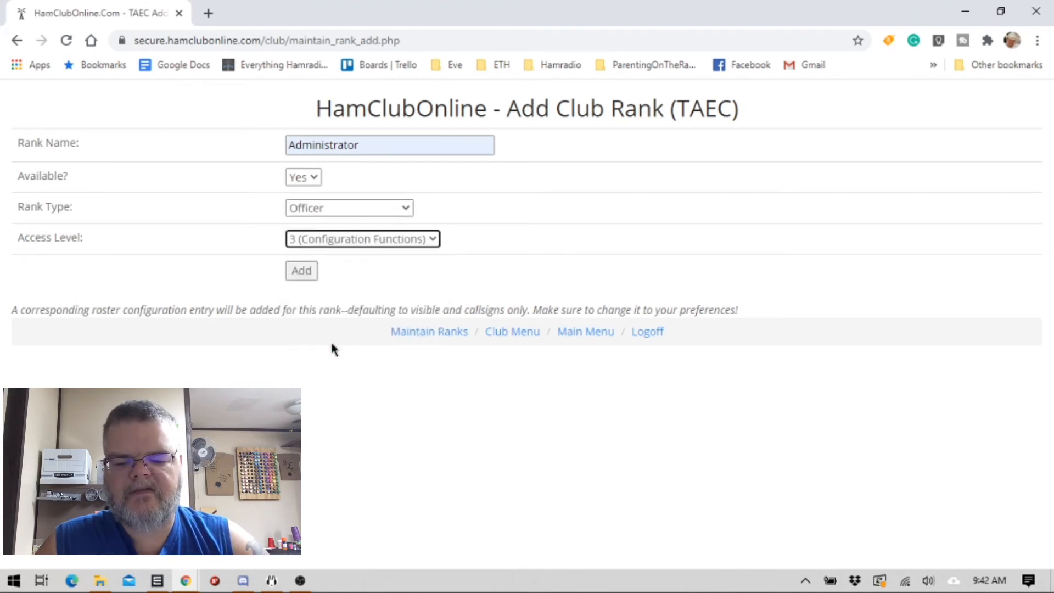
left_click(301, 271)
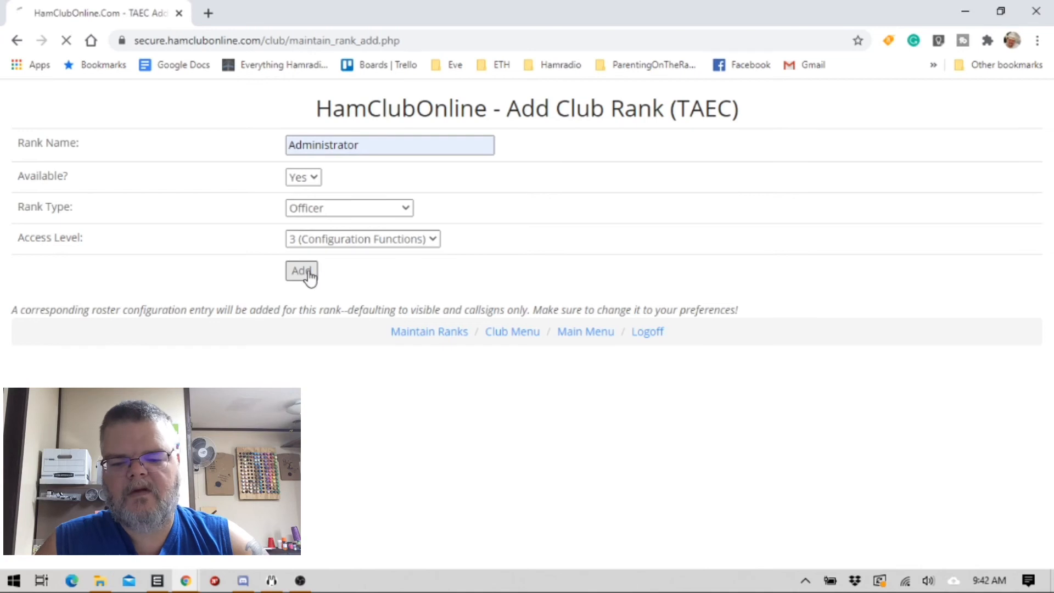